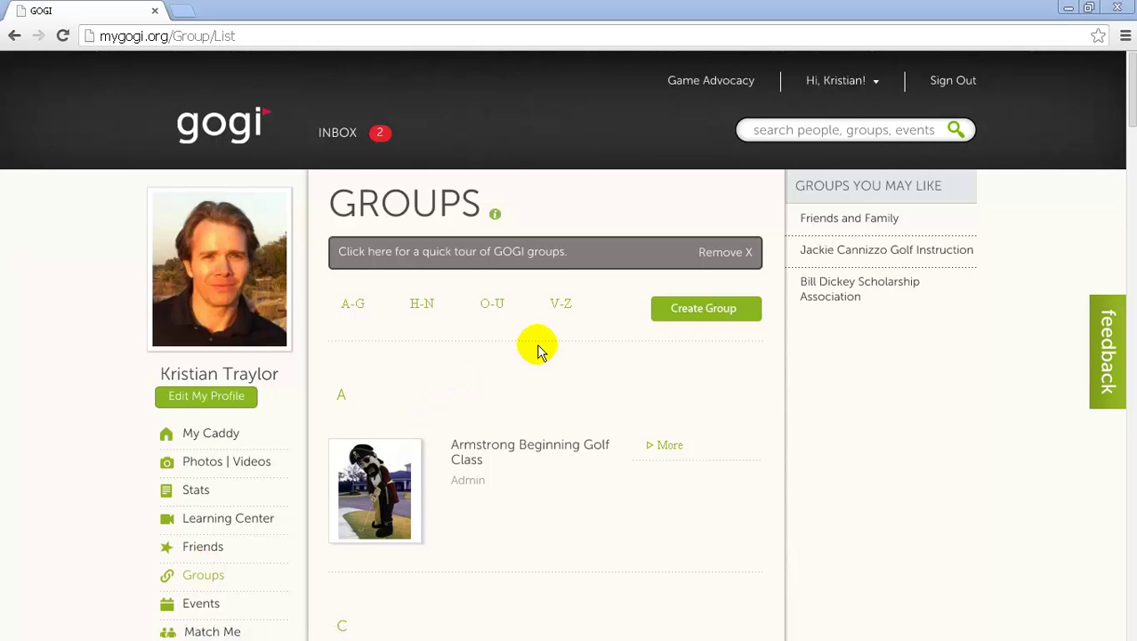
- Open the new group form, review its details, friend invitations and permission settings, and close it without creating a group
left_click(684, 309)
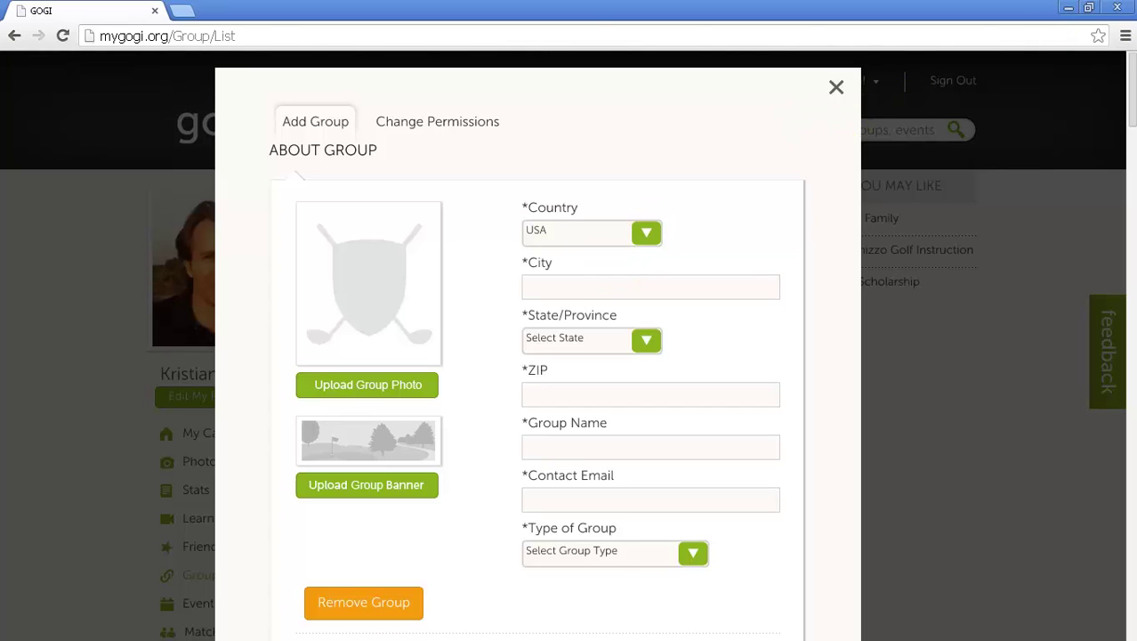
left_click_drag(1133, 89, 1121, 165)
scroll(1121, 164, "down", 1)
scroll(1120, 166, "down", 1)
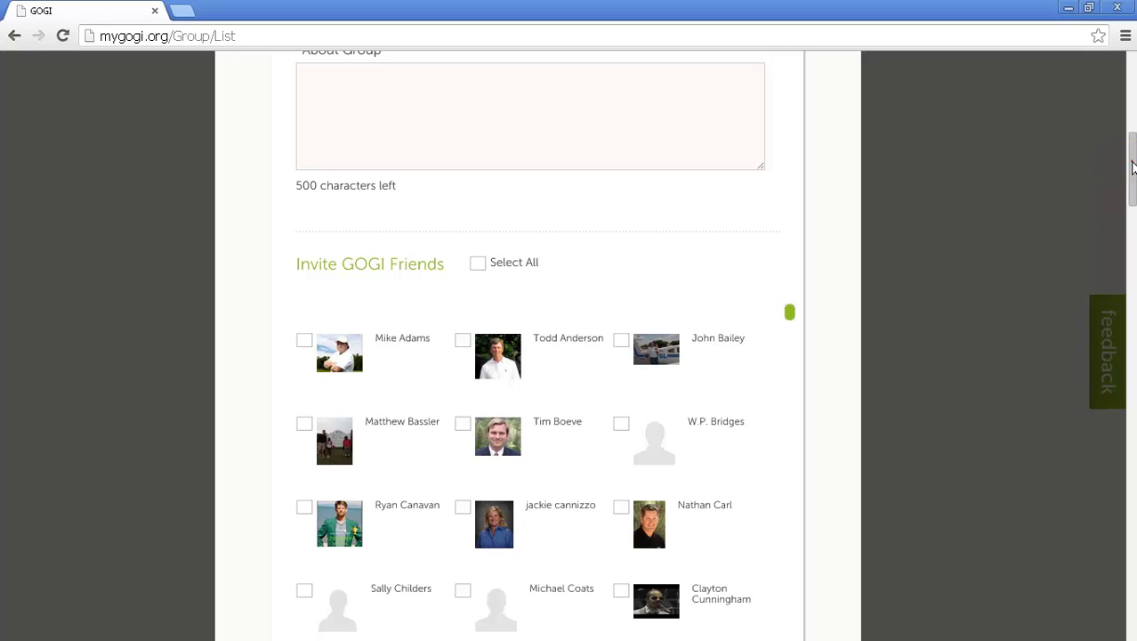
left_click_drag(1132, 158, 1112, 72)
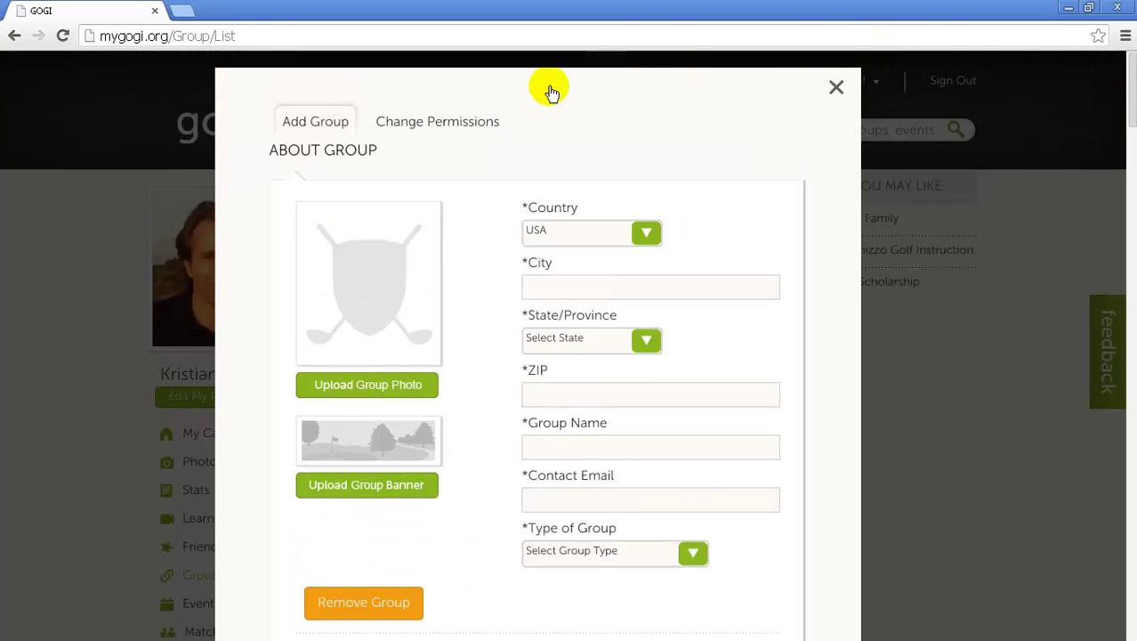
left_click(486, 125)
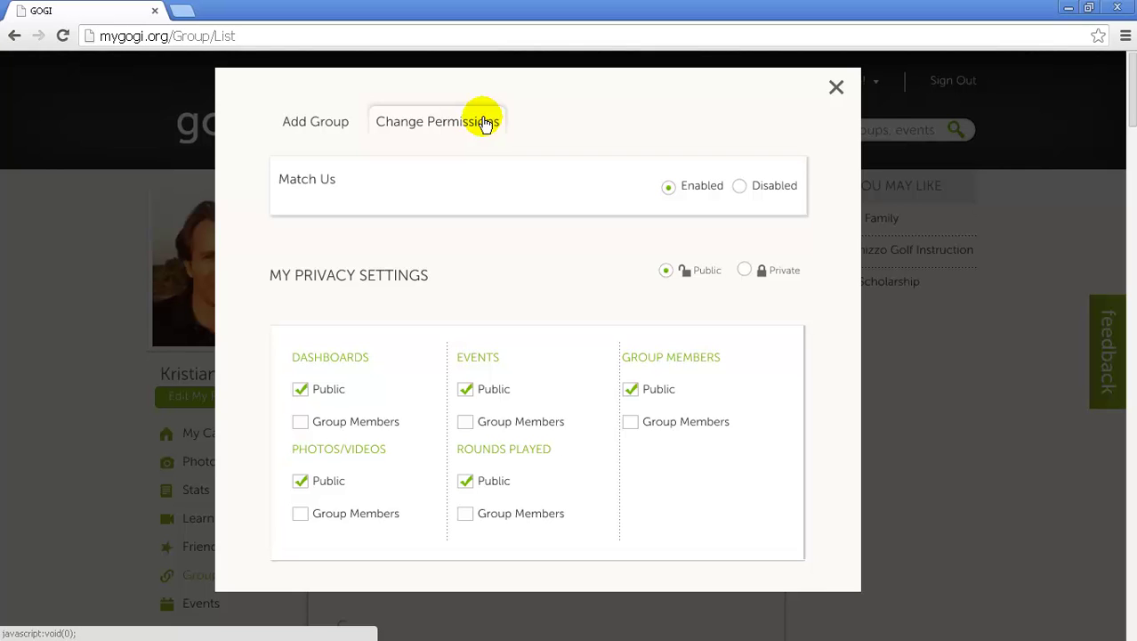
key("Escape")
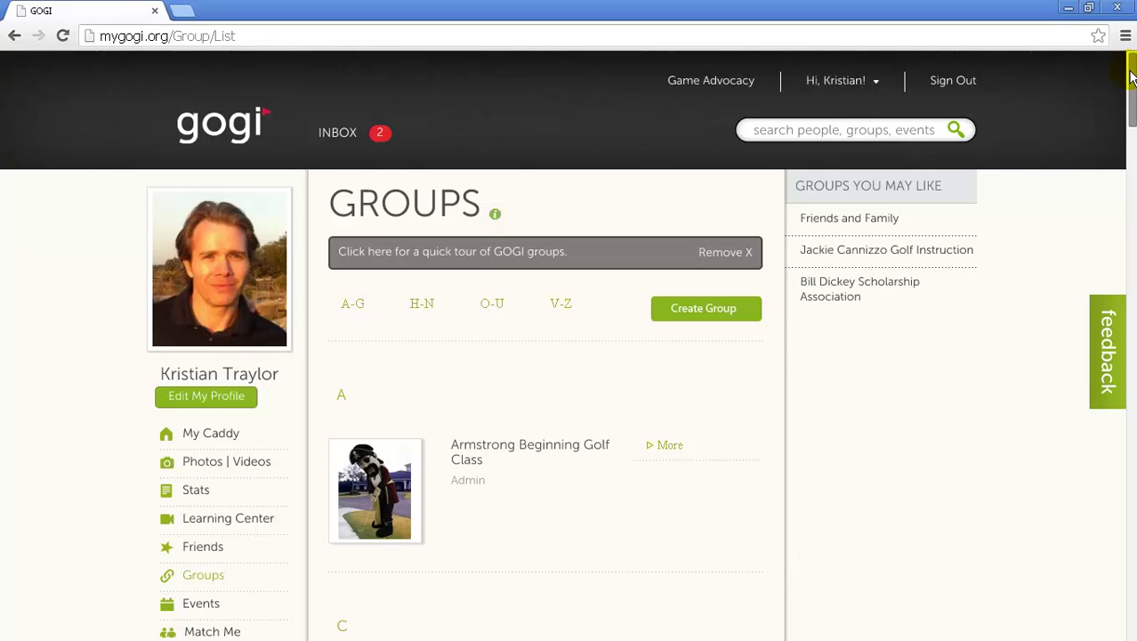
- Find the GBN Member Community group in the groups list and open its page
left_click_drag(1131, 79, 1103, 242)
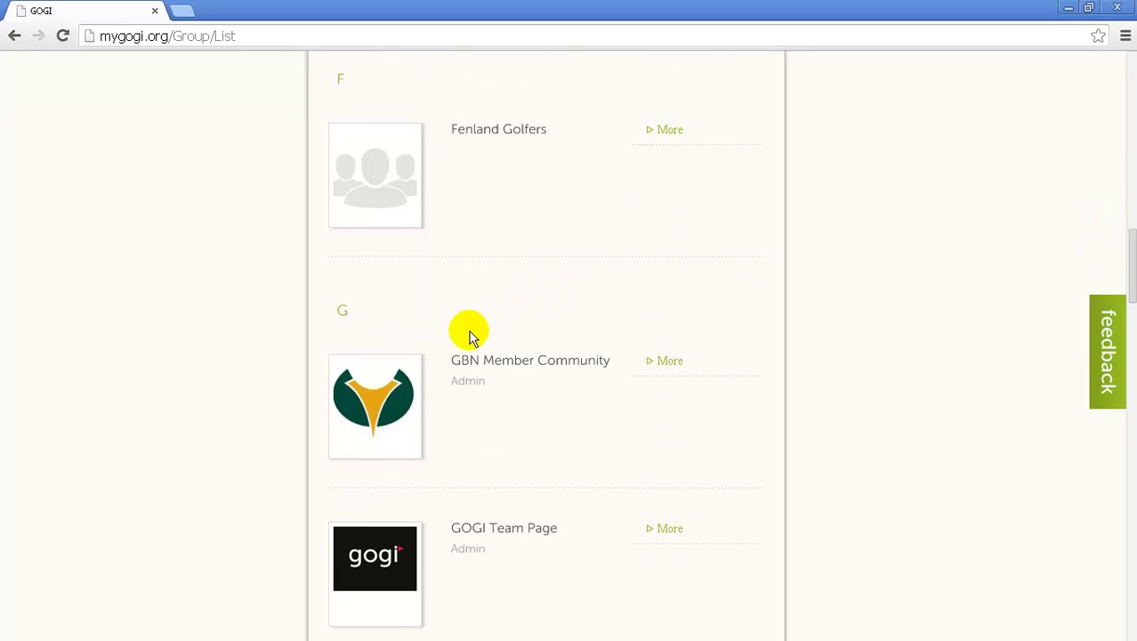
left_click(406, 378)
left_click(407, 379)
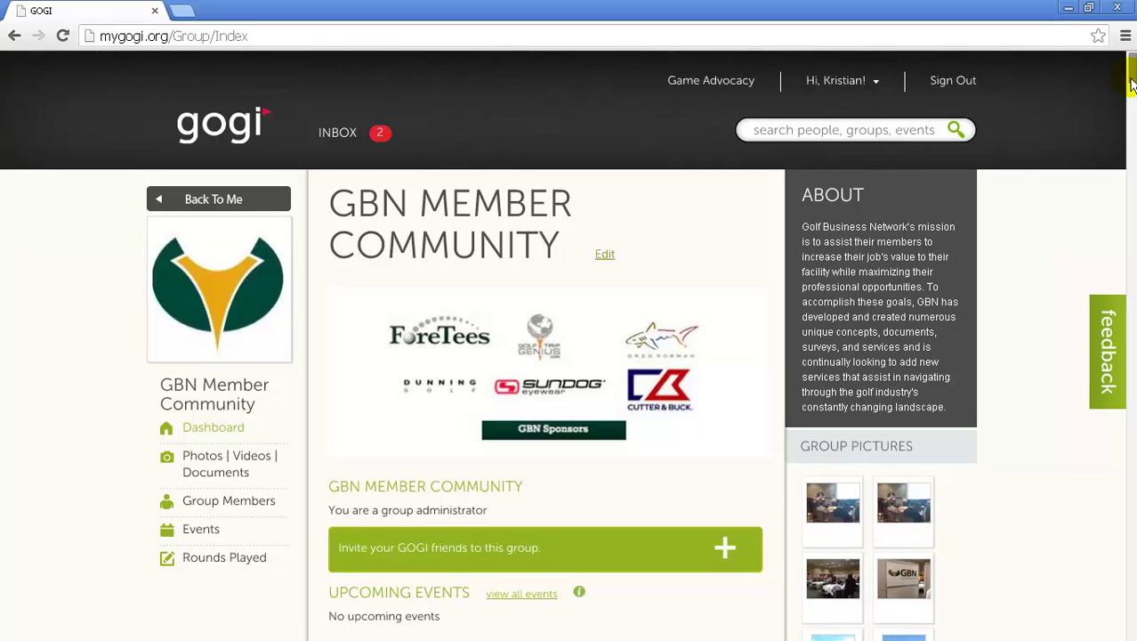
- Look through the GBN Member Community dashboard, including its banner, upcoming events, group messages, pictures and videos
left_click_drag(1131, 83, 1127, 140)
left_click_drag(1126, 132, 1127, 95)
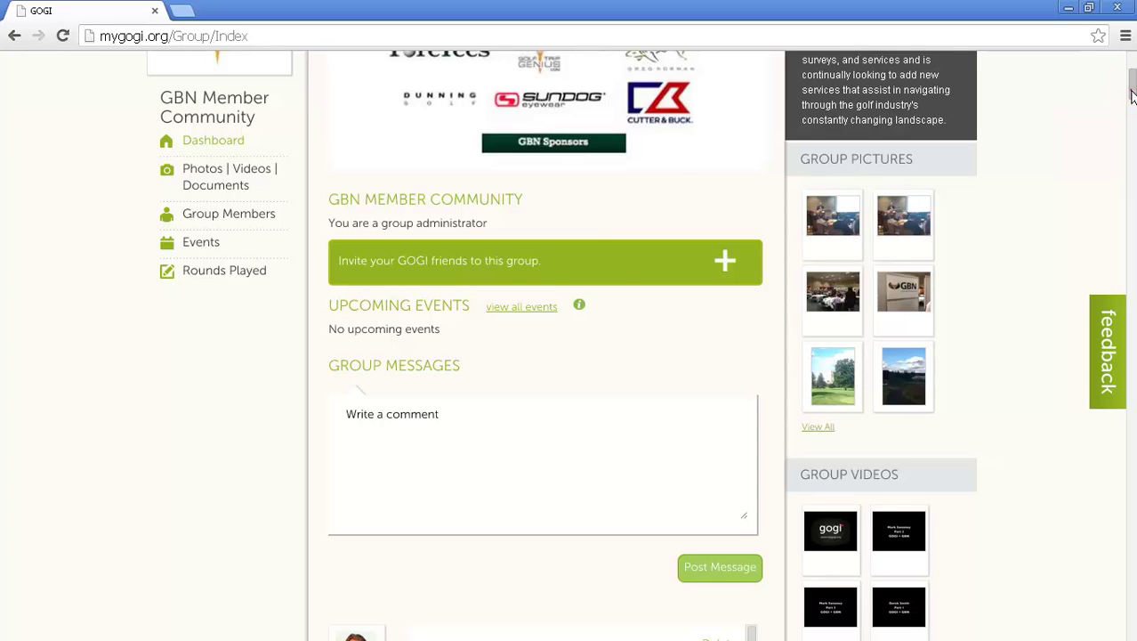
left_click_drag(1132, 96, 1131, 81)
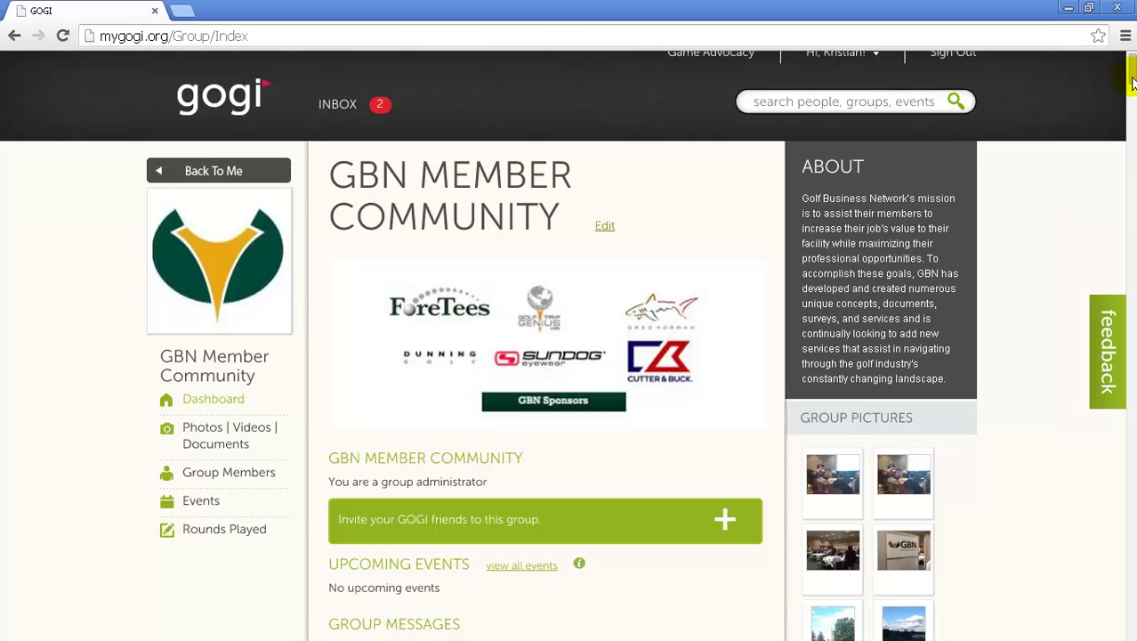
left_click_drag(1132, 78, 1133, 91)
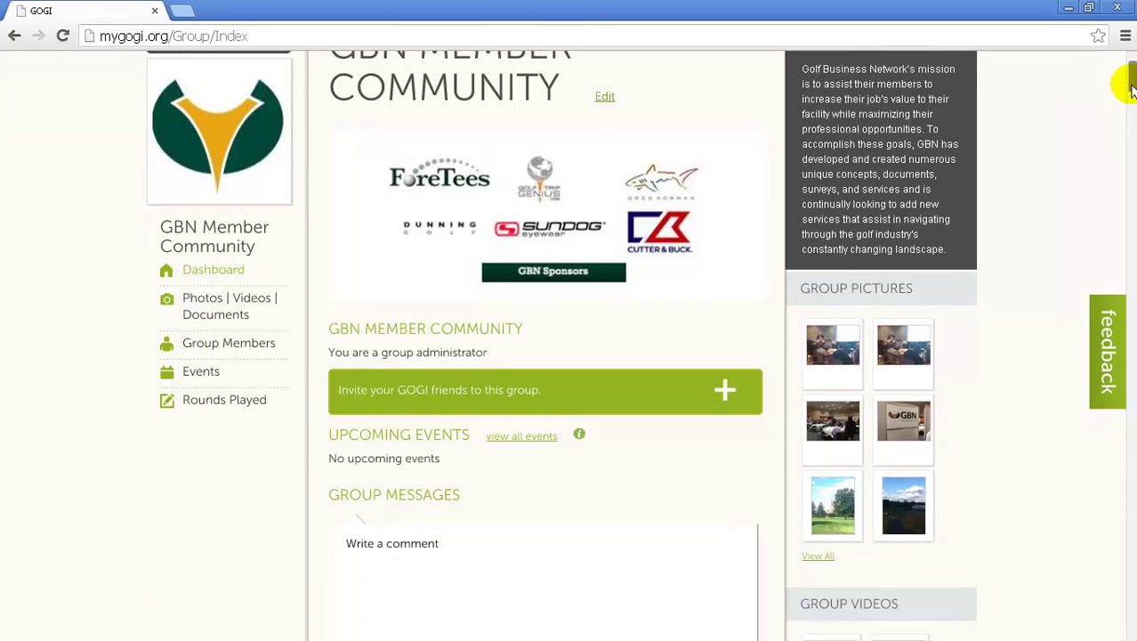
scroll(1132, 88, "up", 1)
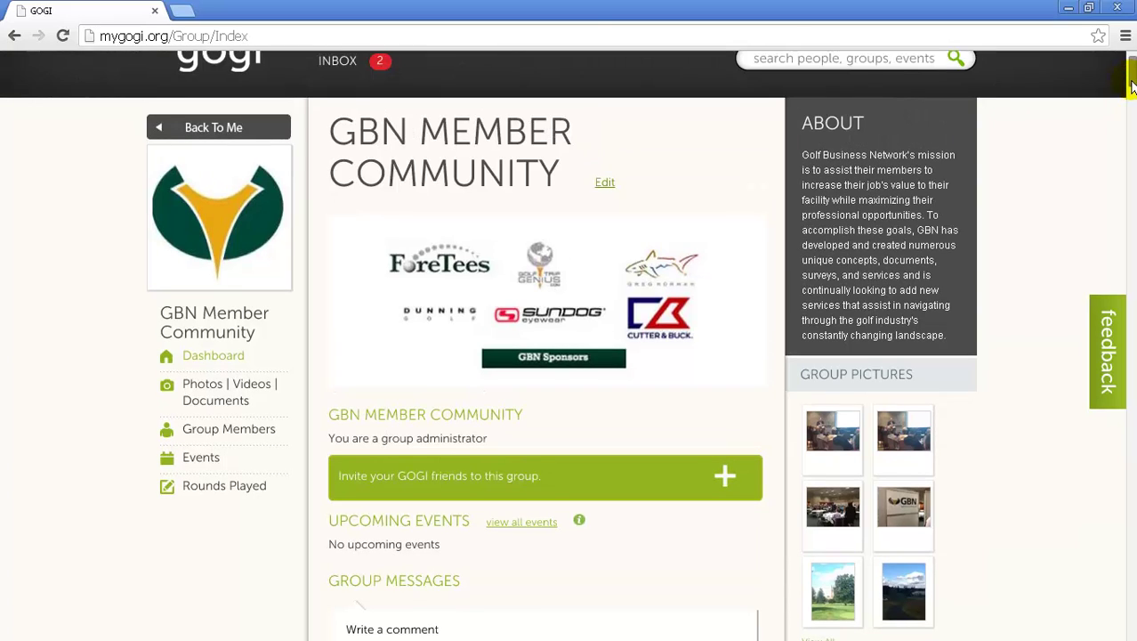
mouse_move(1132, 82)
left_mouse_down()
mouse_move(1129, 124)
mouse_move(1128, 82)
left_mouse_up()
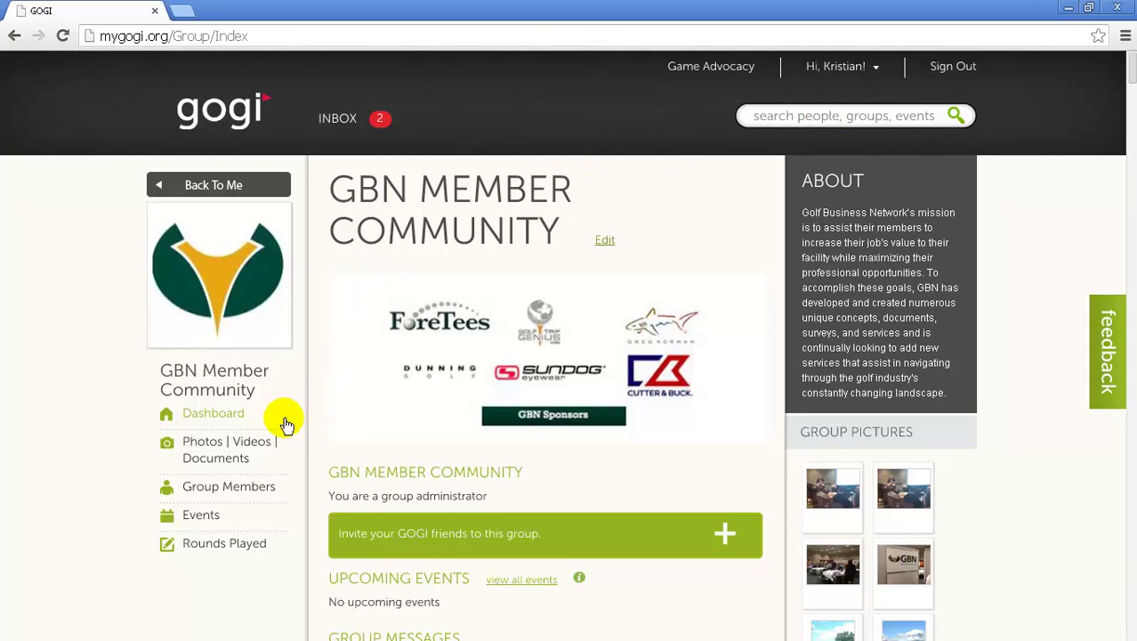
- Browse the group's photo library, view the third January 2014 photo enlarged, and close it
mouse_move(247, 440)
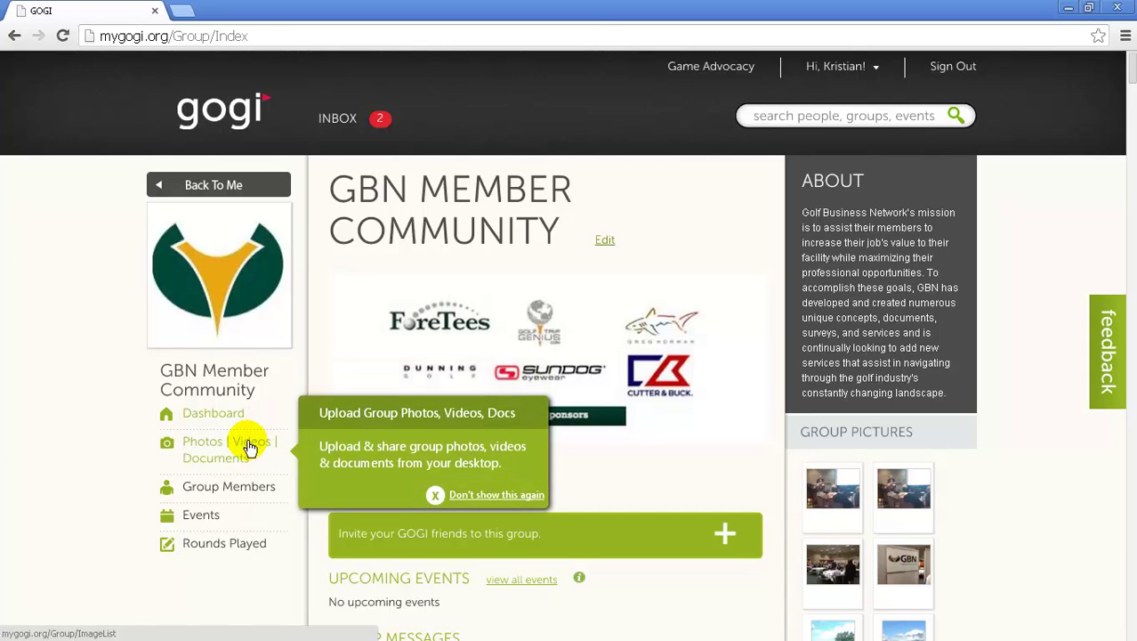
left_click(251, 447)
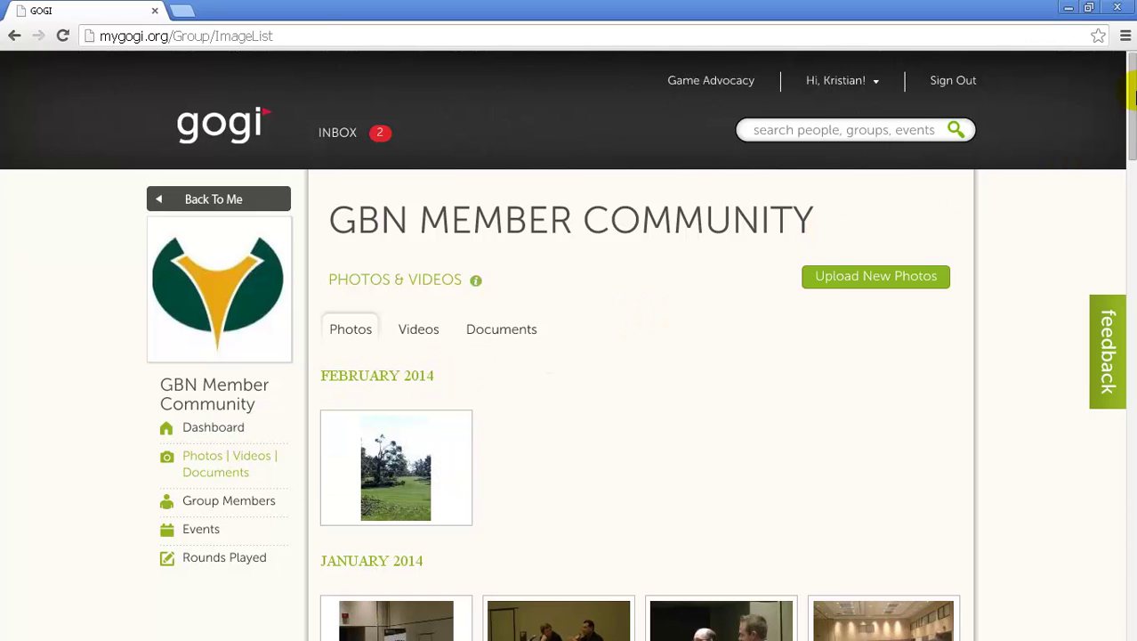
left_click_drag(1132, 96, 1125, 187)
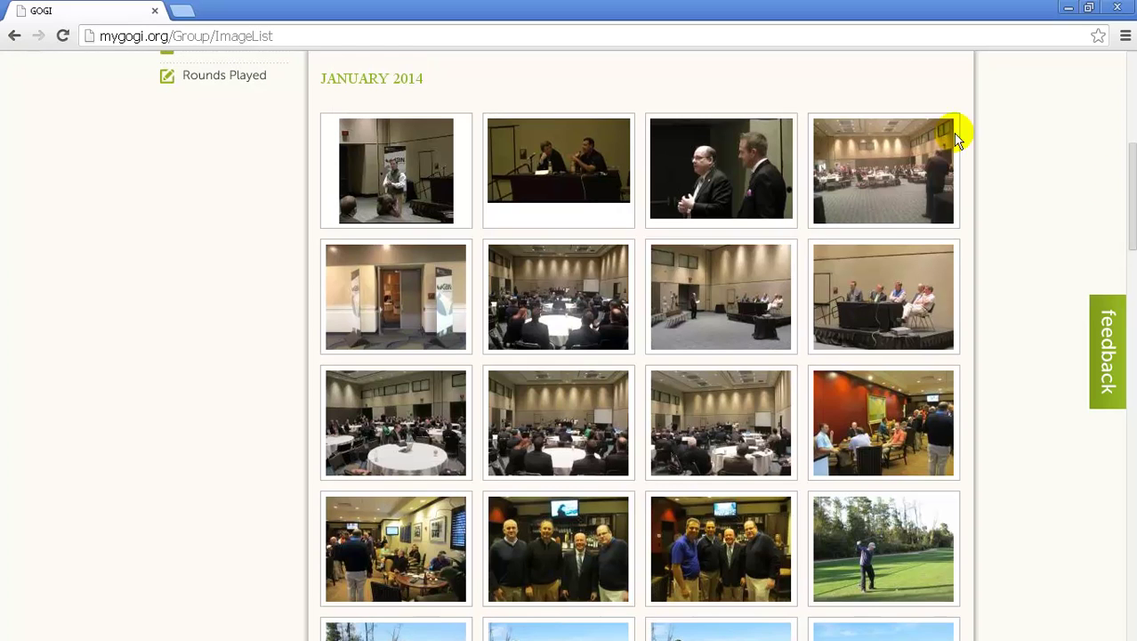
left_click(777, 157)
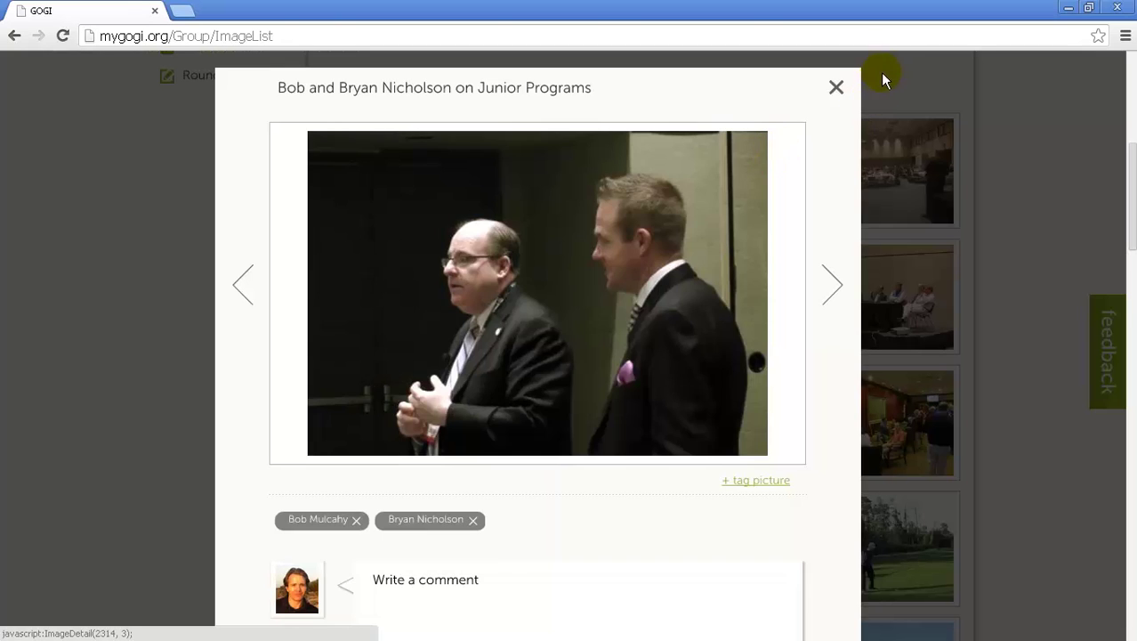
left_click(833, 89)
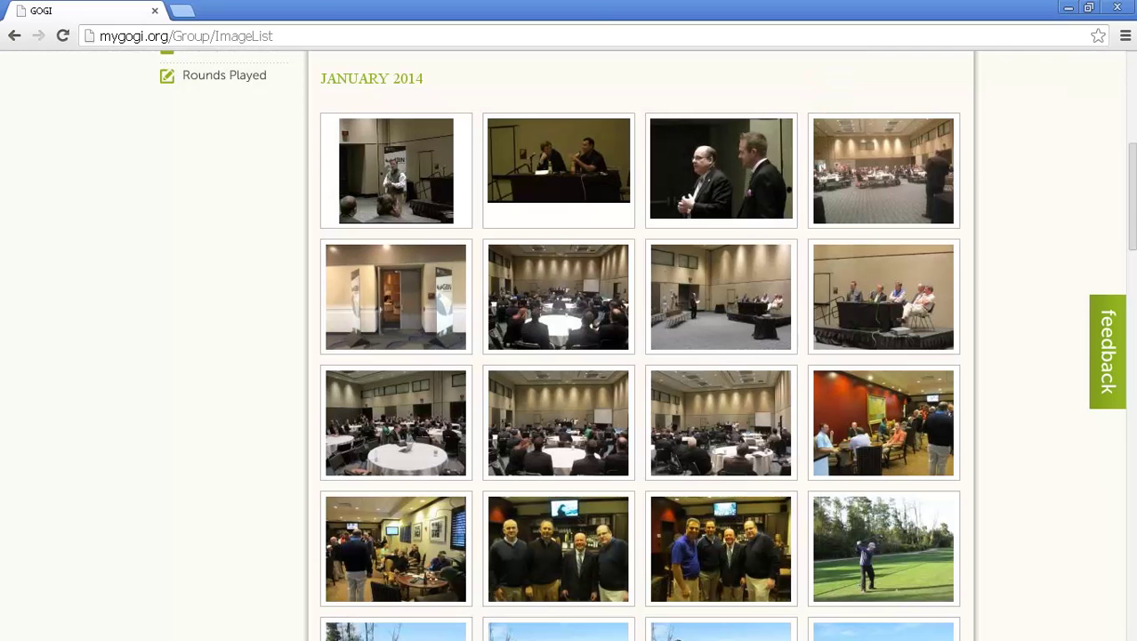
left_click(1132, 128)
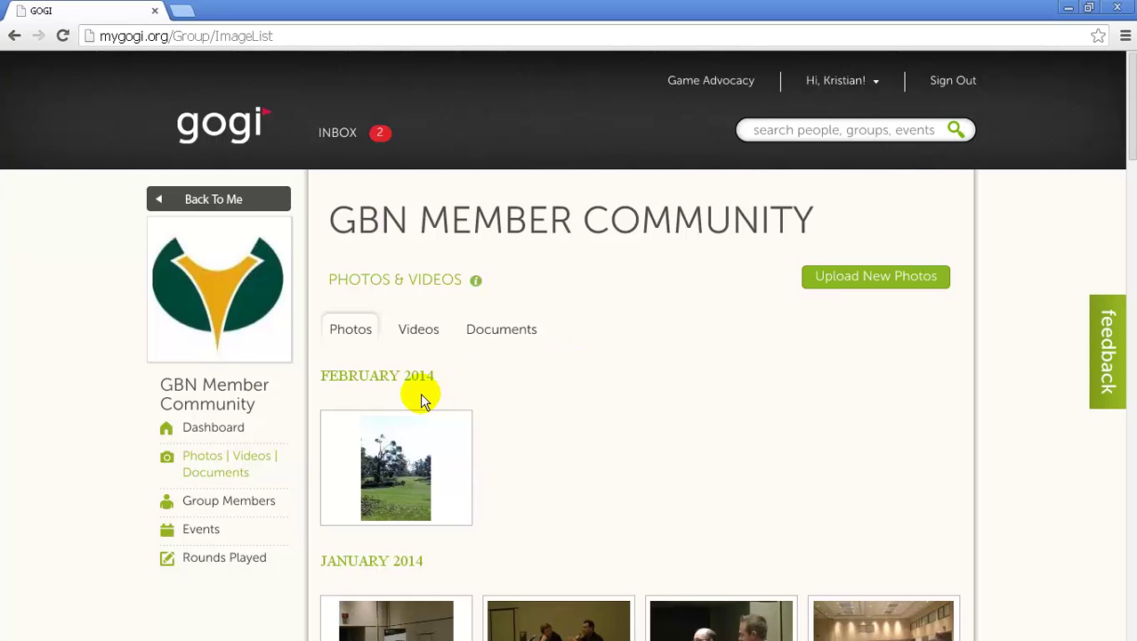
- Look over the group's uploaded videos and its shared documents
left_click(420, 330)
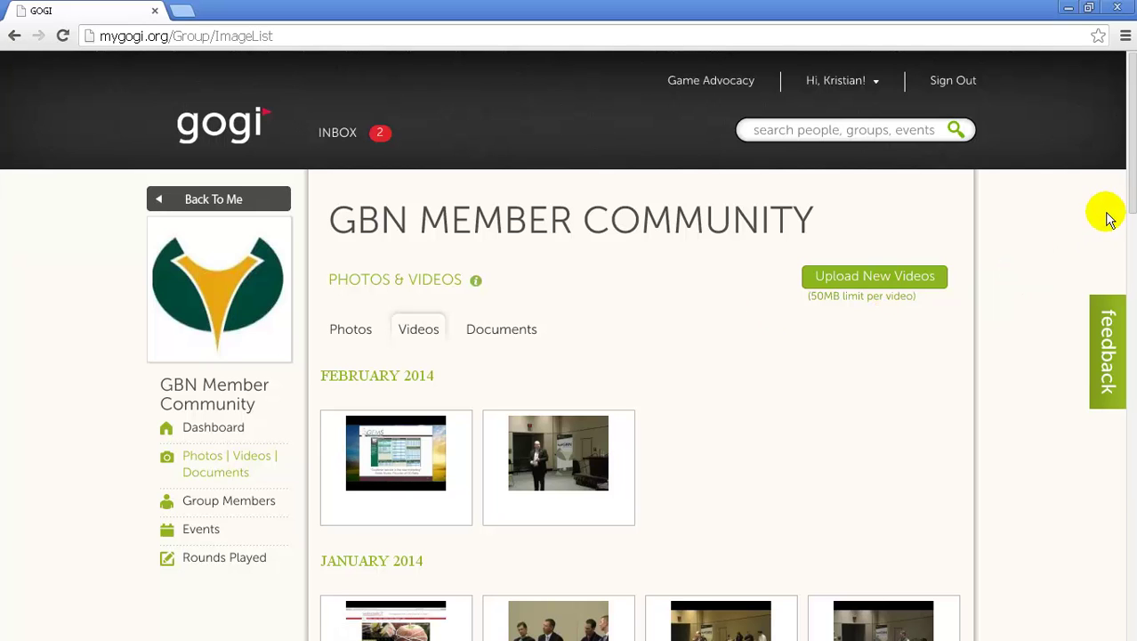
mouse_move(1132, 189)
left_mouse_down()
mouse_move(1133, 241)
mouse_move(1126, 174)
left_mouse_up()
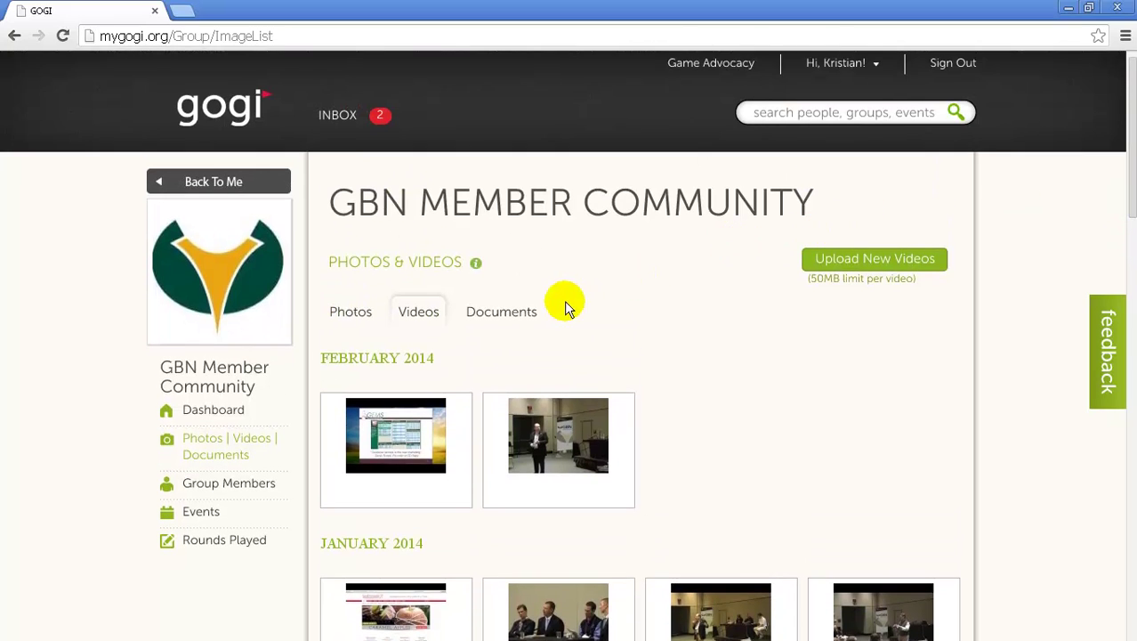
left_click(498, 311)
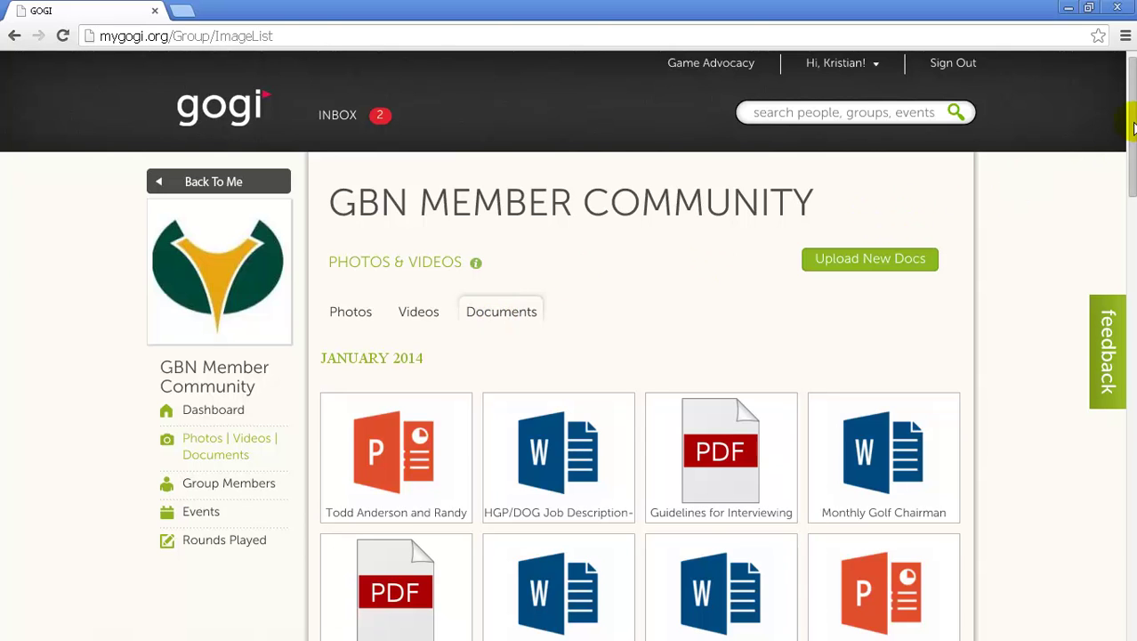
mouse_move(1132, 129)
left_mouse_down()
mouse_move(1131, 170)
mouse_move(1118, 199)
mouse_move(1118, 155)
mouse_move(1110, 207)
mouse_move(1111, 132)
left_mouse_up()
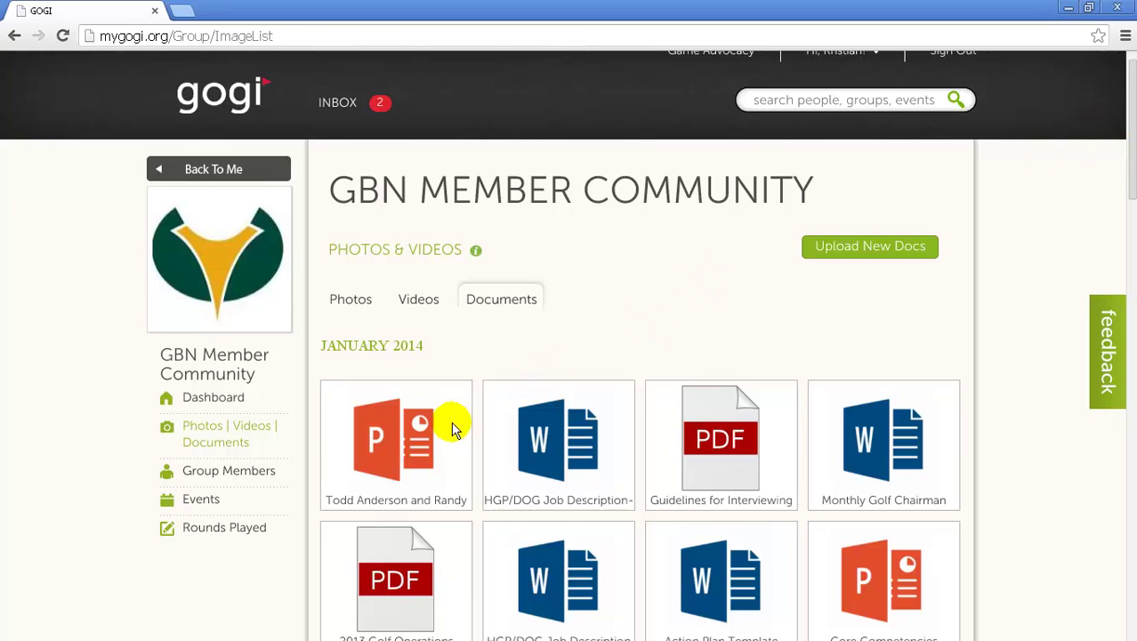
- Open the group members list, review the event scheduling form for the first group admin, and close the form
left_click(273, 482)
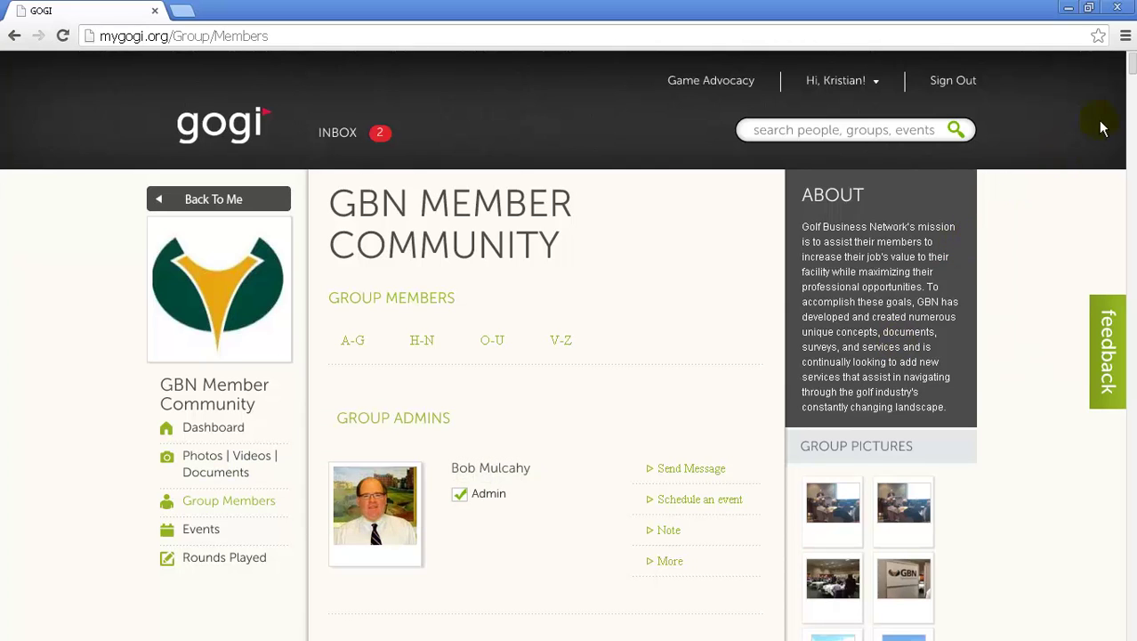
left_click(1132, 75)
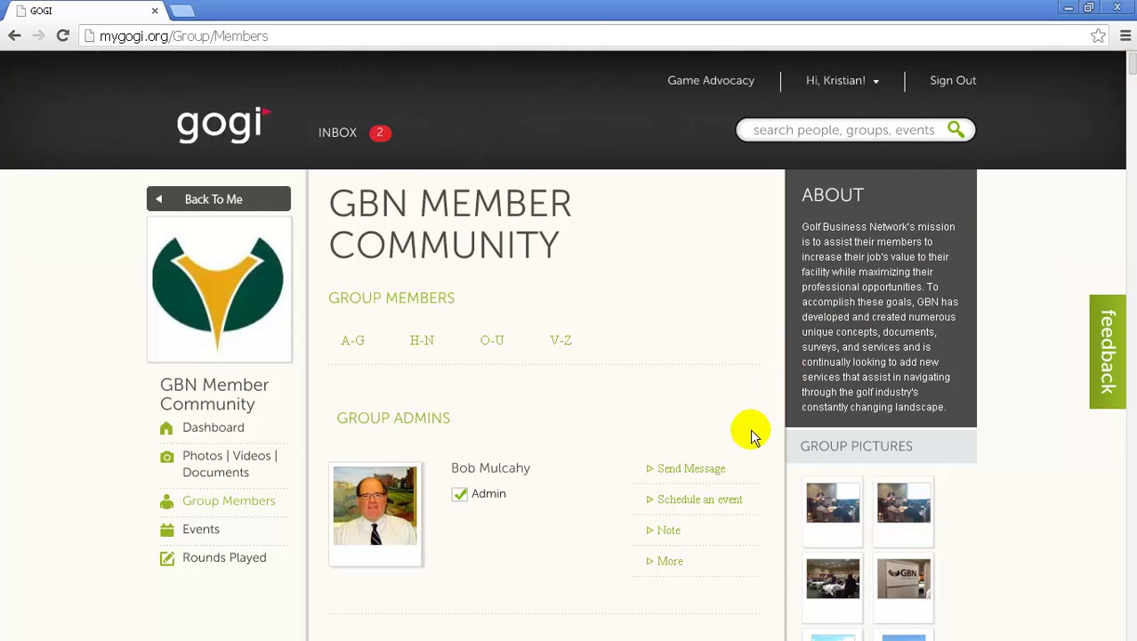
left_click(682, 507)
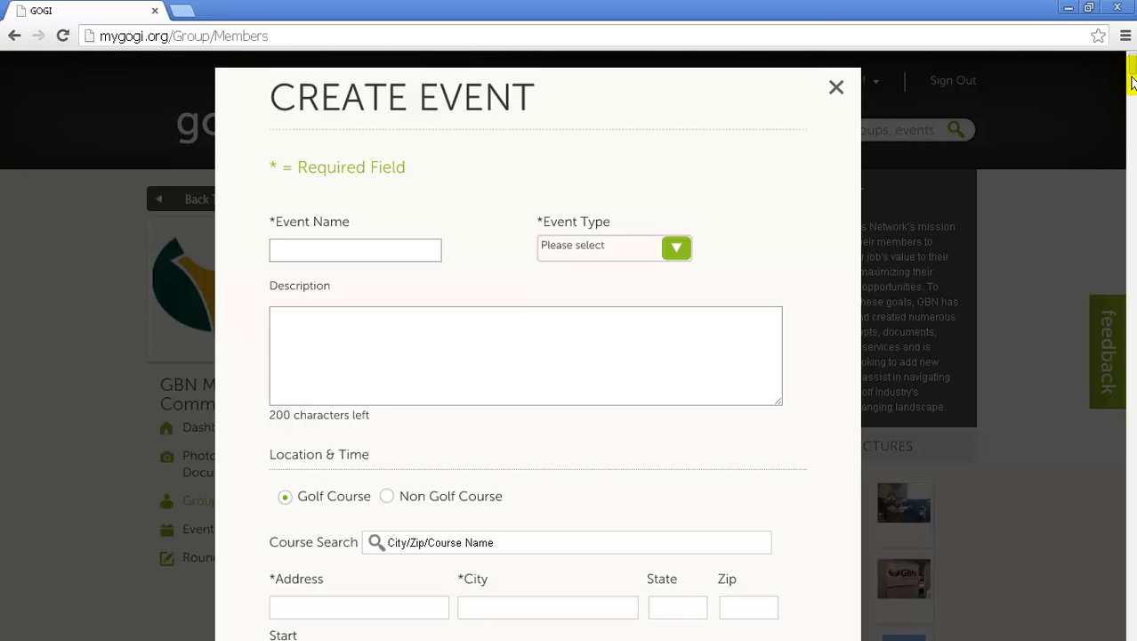
scroll(1132, 82, "down", 3)
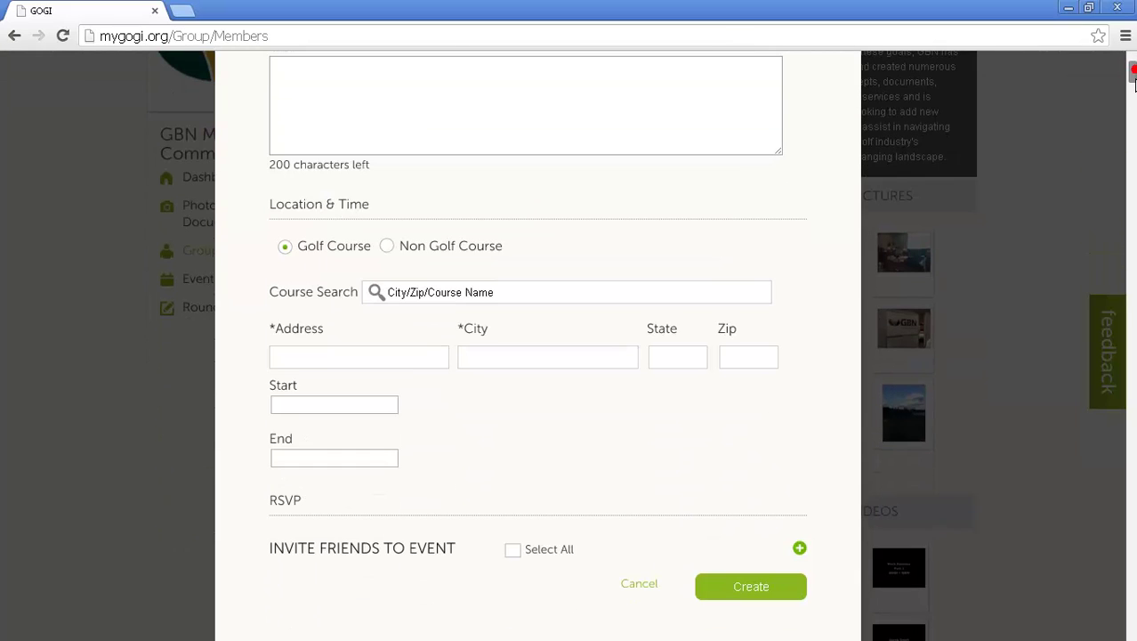
scroll(1134, 78, "up", 3)
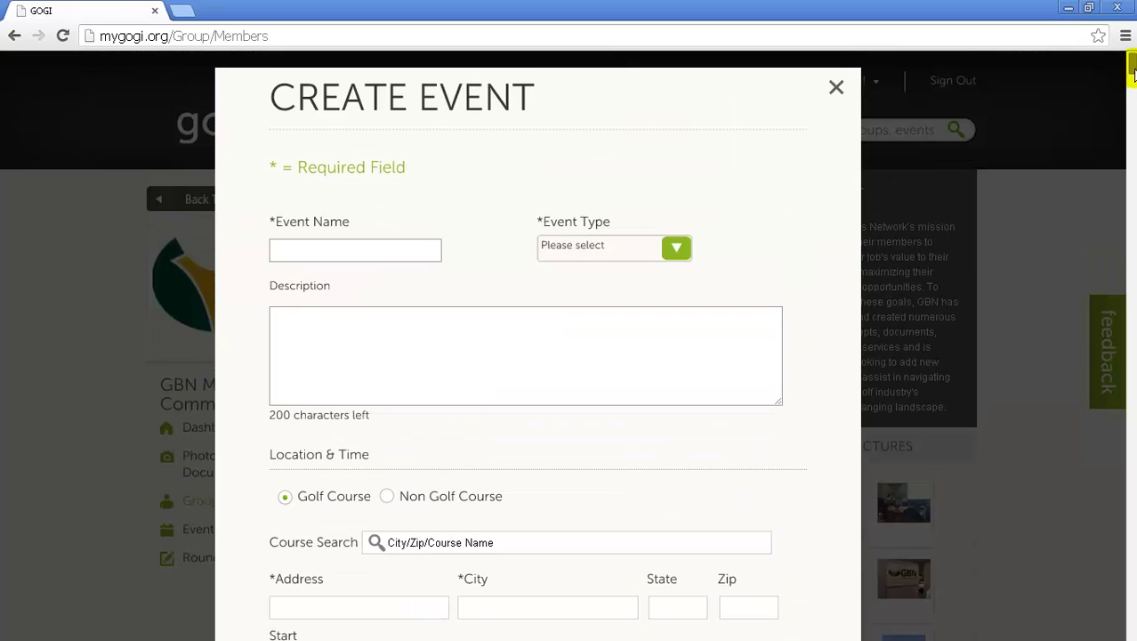
scroll(1134, 74, "down", 3)
scroll(1134, 75, "up", 3)
key("Escape")
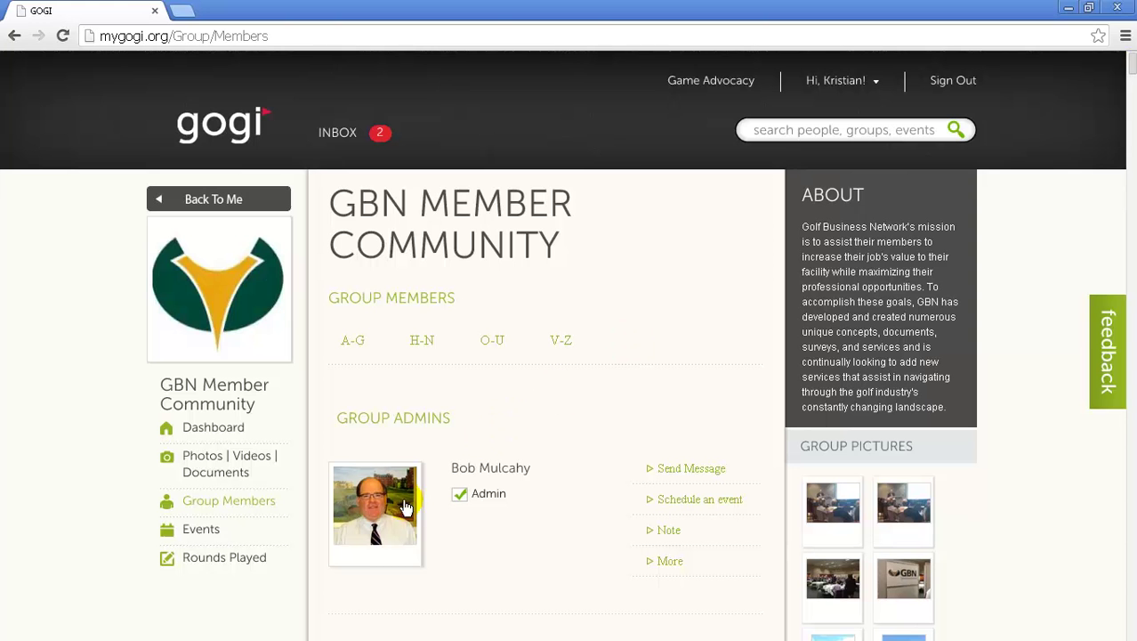
- Open the GBN Member Community events page and look through its event list
left_click(206, 536)
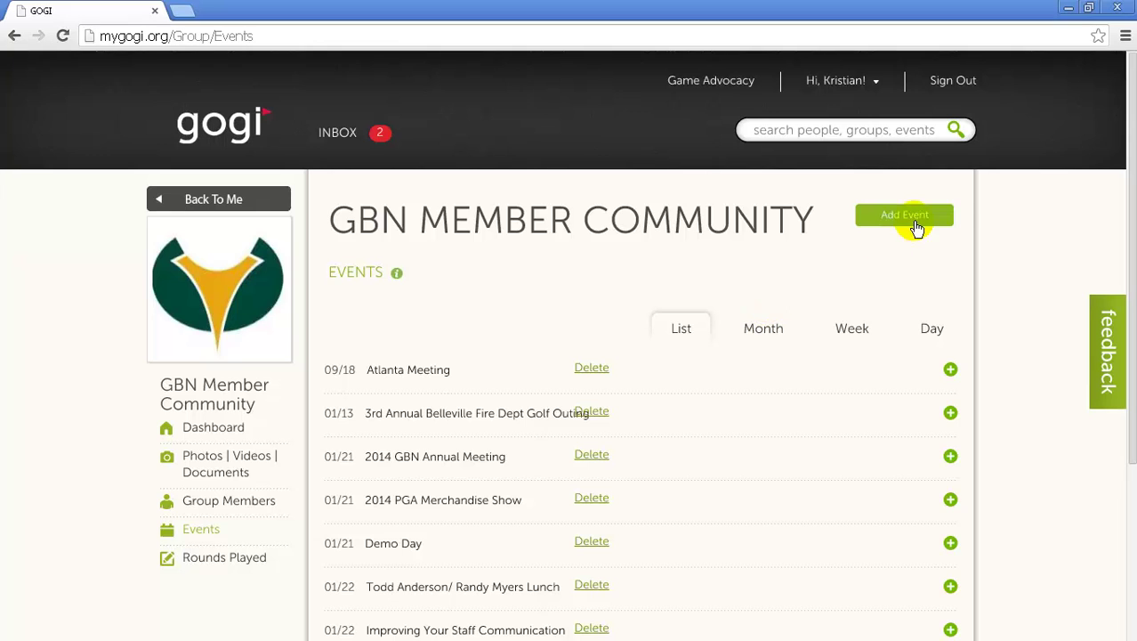
left_click_drag(1130, 161, 1125, 207)
scroll(957, 196, "up", 1)
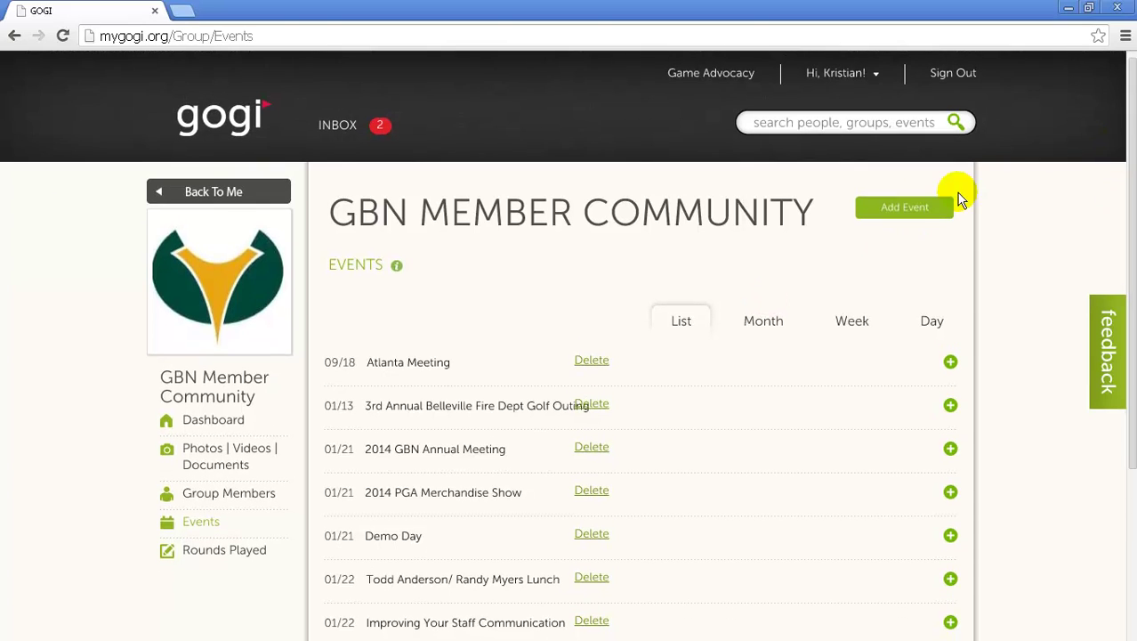
- Start a new group event, expand and review the list of friends to invite, and close the form without creating the event
left_click(875, 220)
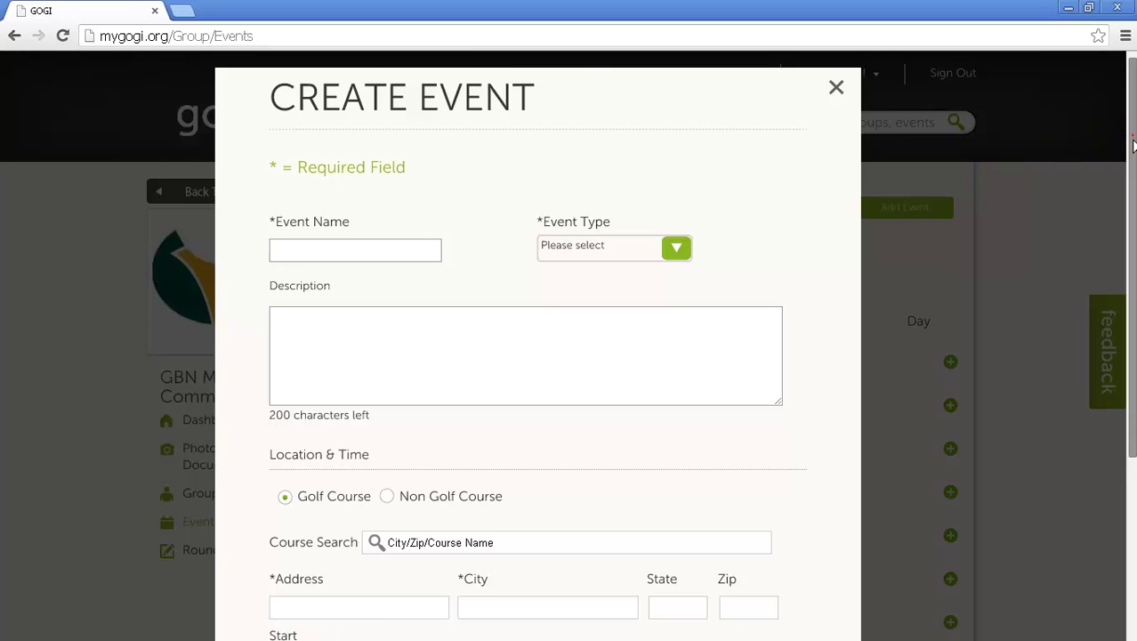
left_click_drag(1135, 140, 1104, 355)
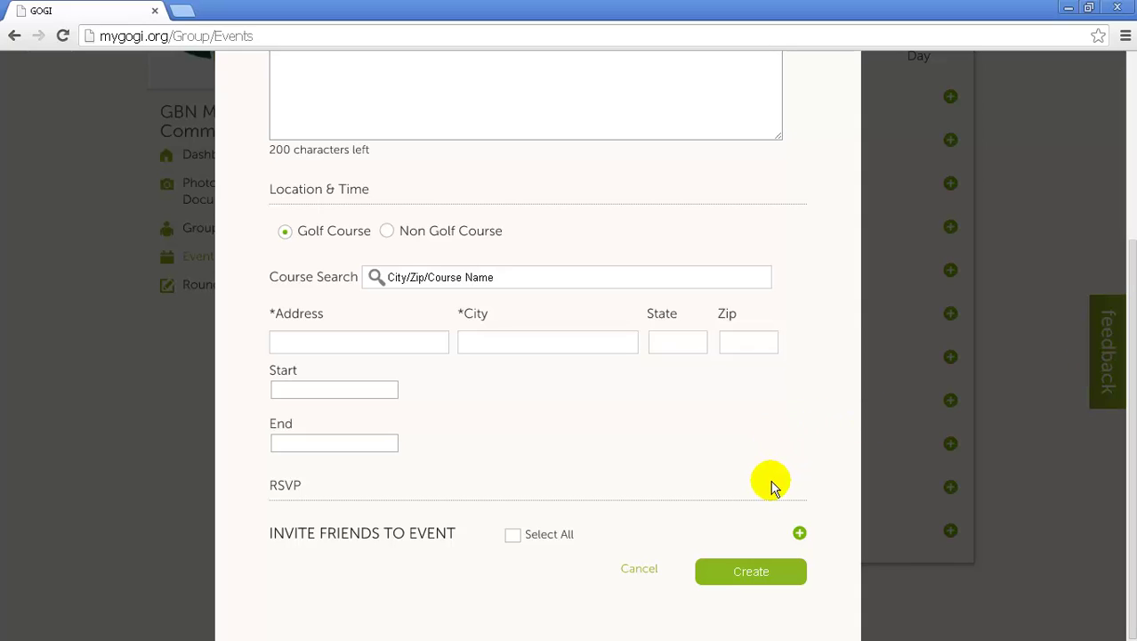
left_click(798, 533)
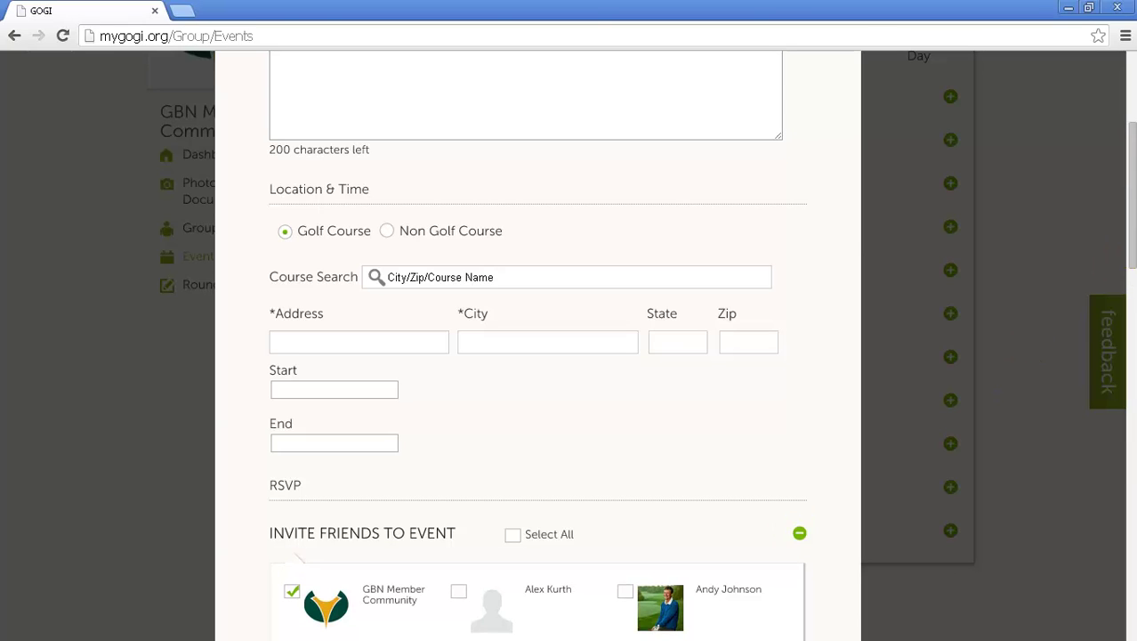
left_click_drag(1132, 178, 1132, 214)
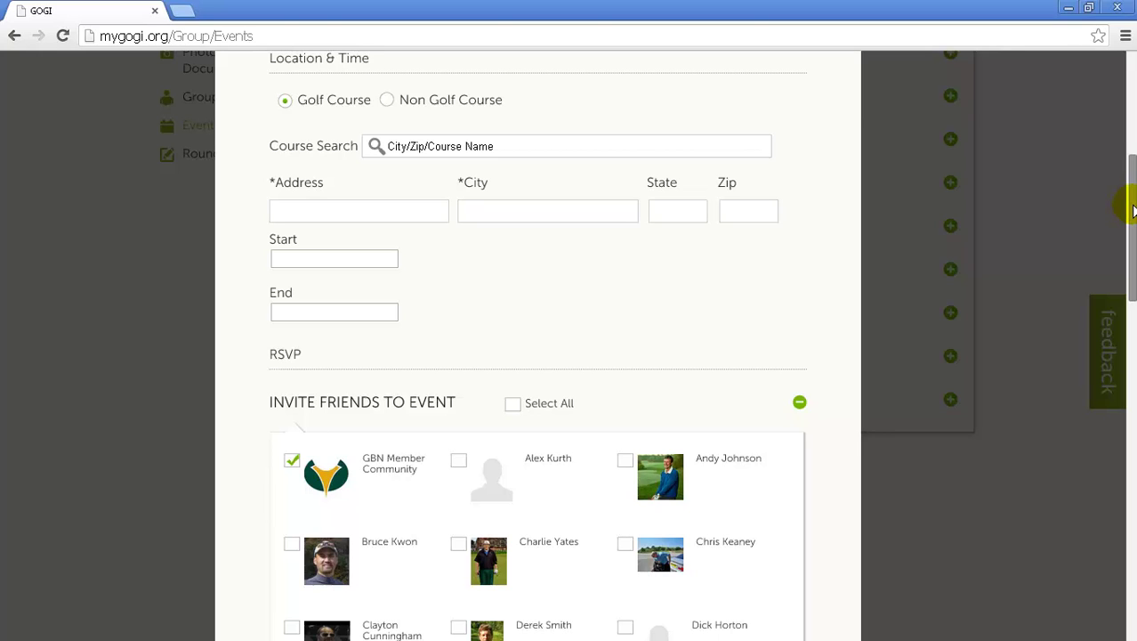
left_click_drag(1133, 210, 1128, 180)
key("Escape")
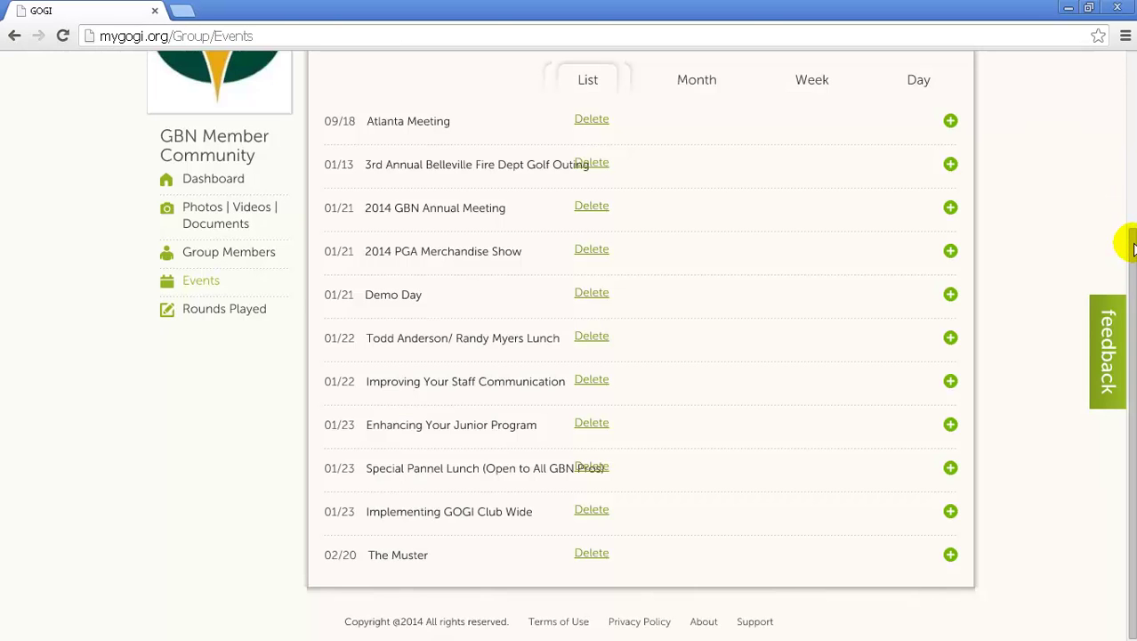
left_click_drag(1129, 242, 1132, 107)
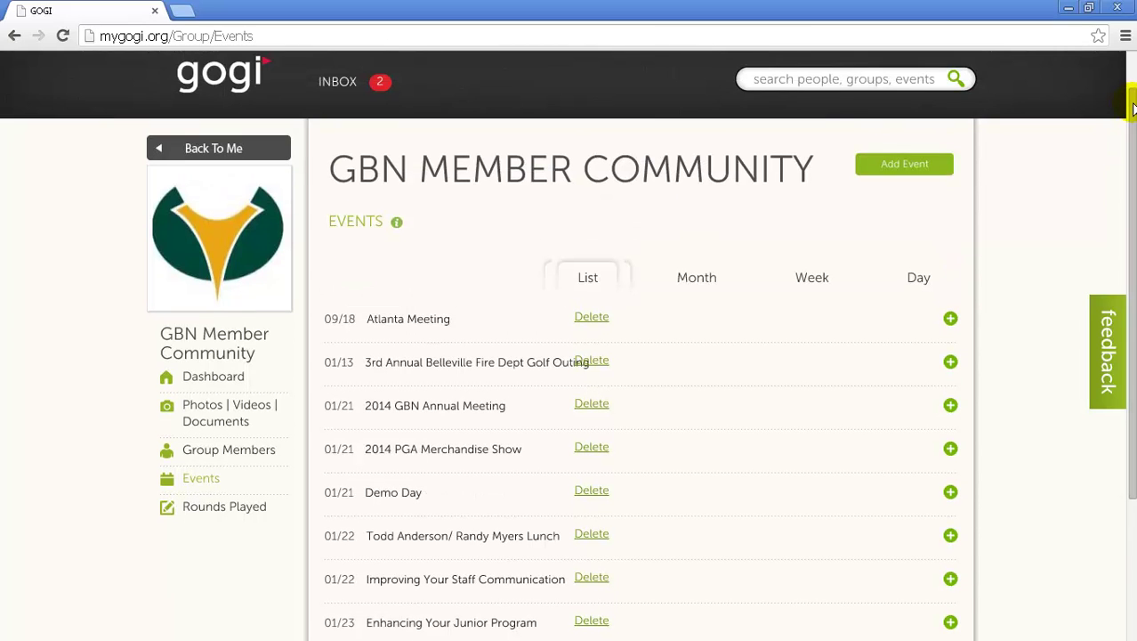